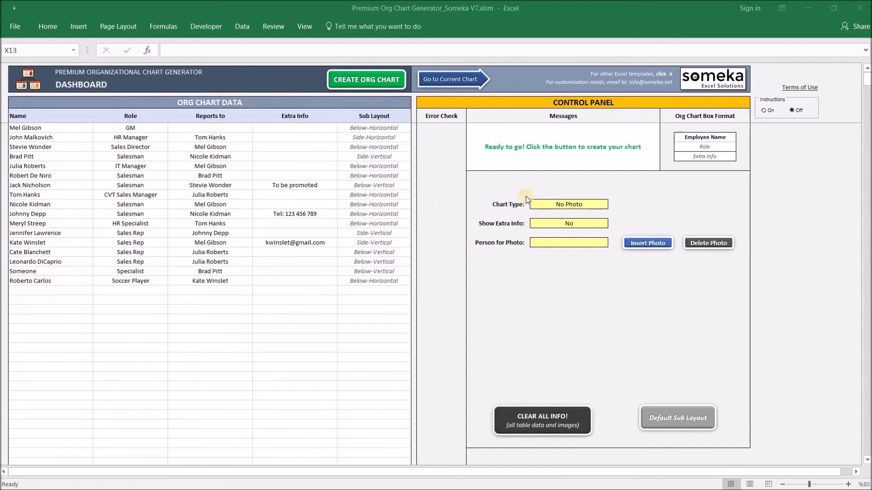
Show and then hide the how-to-use instructions in the control panel.
{"action": "left_click", "coordinate": [767, 110]}
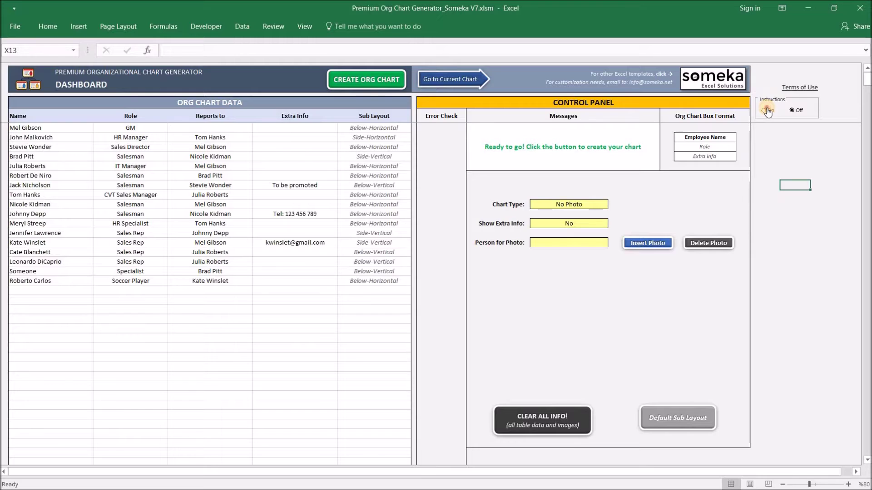
{"action": "left_click", "coordinate": [767, 111]}
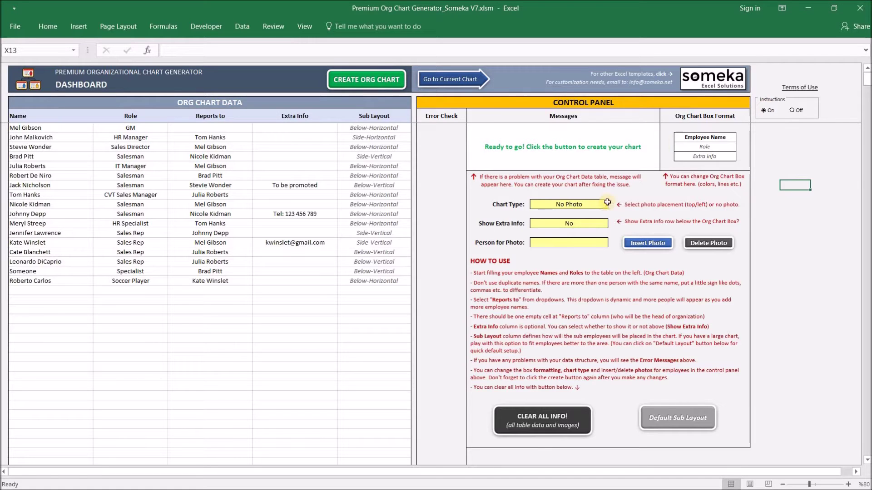
{"action": "left_click", "coordinate": [797, 110]}
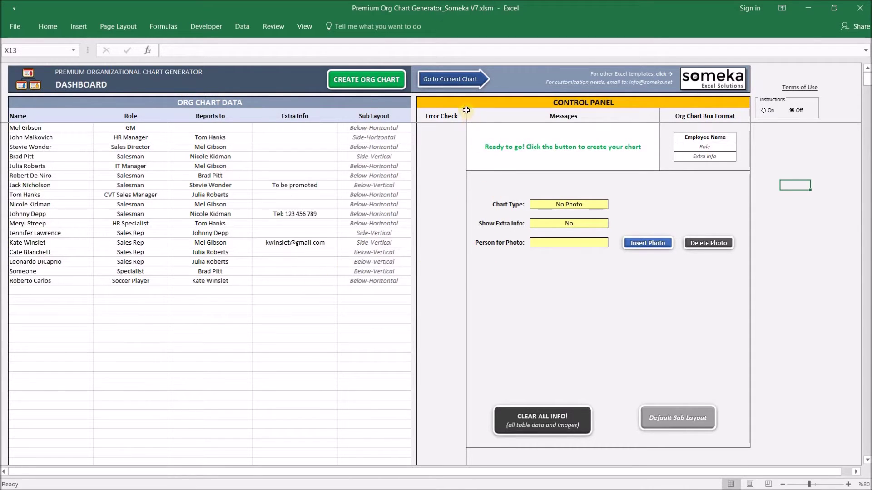
{"action": "left_click", "coordinate": [666, 203]}
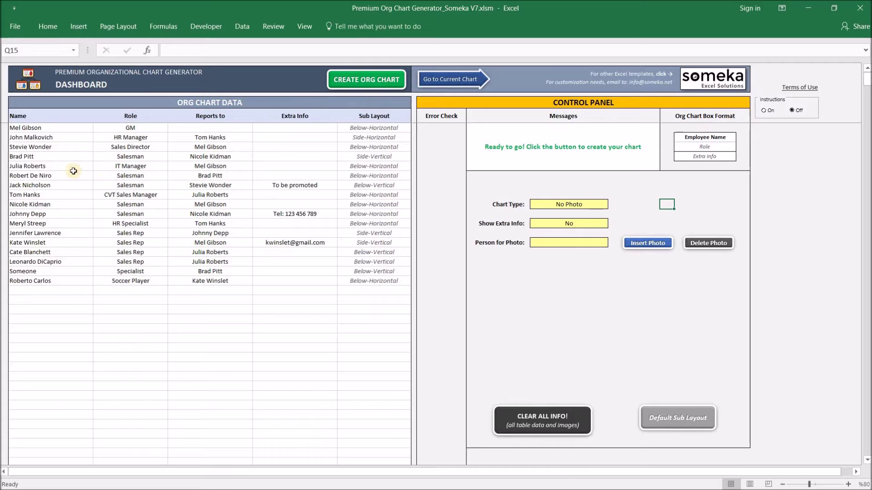
Review employee names, roles, reporting lines and Sub Layout options, then leave the chart for the dashboard.
{"action": "left_click_drag", "start_coordinate": [59, 139], "coordinate": [61, 185]}
{"action": "left_click_drag", "start_coordinate": [131, 138], "coordinate": [131, 185]}
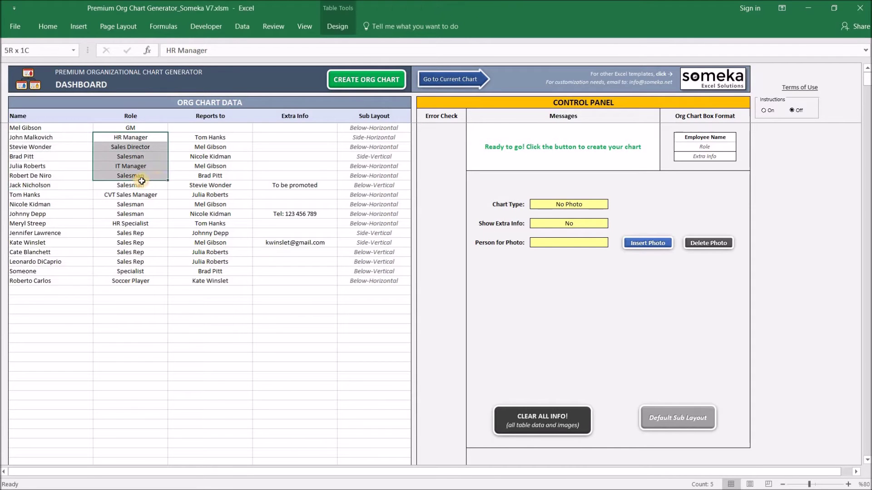
{"action": "left_click_drag", "start_coordinate": [211, 137], "coordinate": [236, 185]}
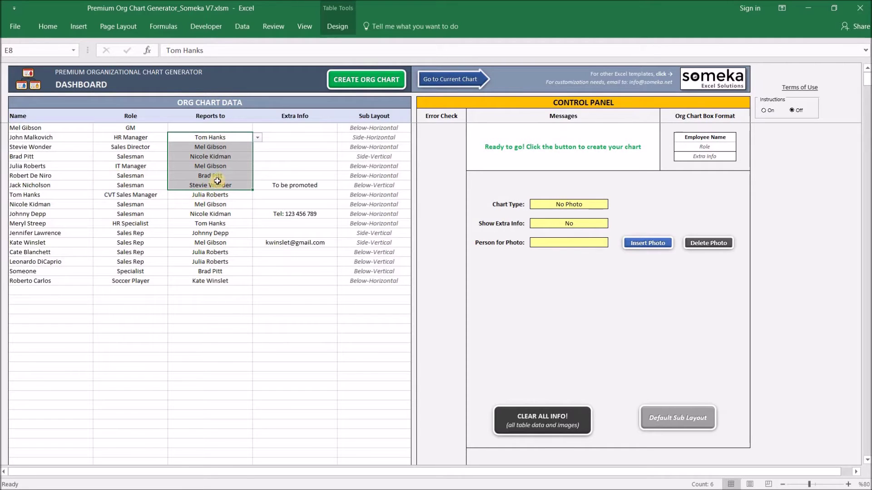
{"action": "left_click", "coordinate": [378, 147]}
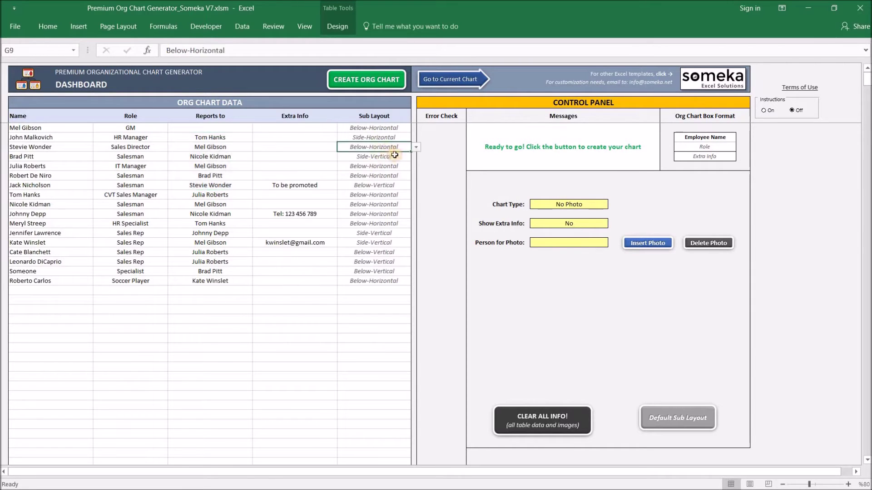
{"action": "left_click", "coordinate": [415, 148]}
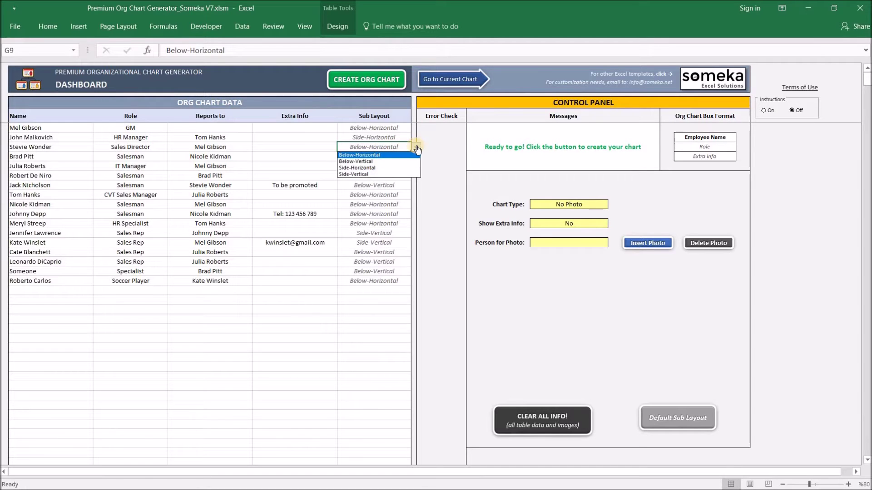
{"action": "left_click", "coordinate": [416, 149]}
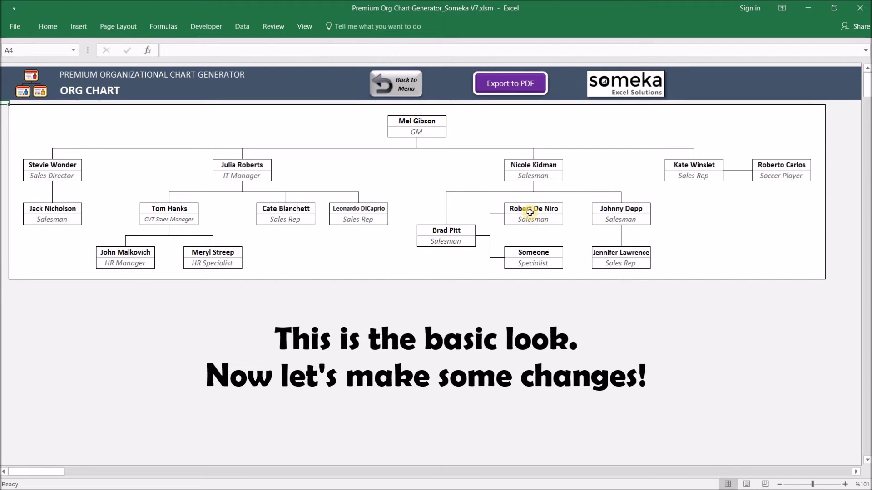
{"action": "left_click", "coordinate": [408, 85]}
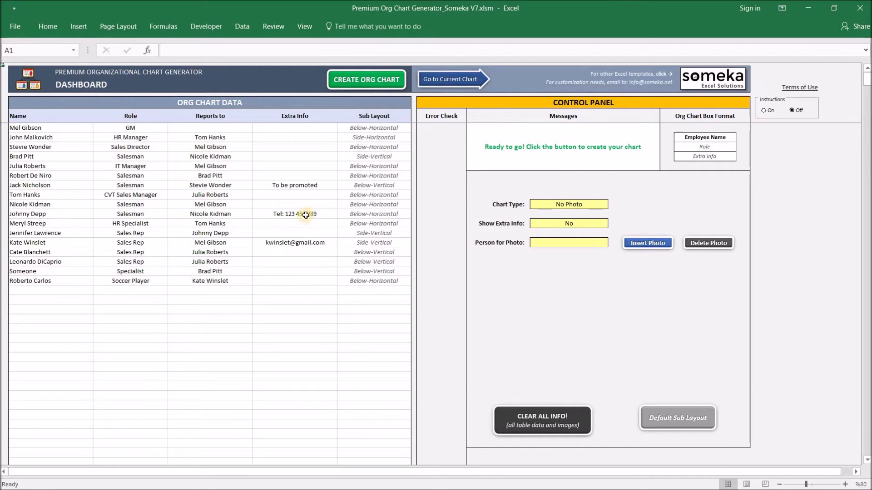
Enter xxx as Julia Roberts' extra info and copy the Tel: 123 456 789 entry.
{"action": "left_click", "coordinate": [299, 162]}
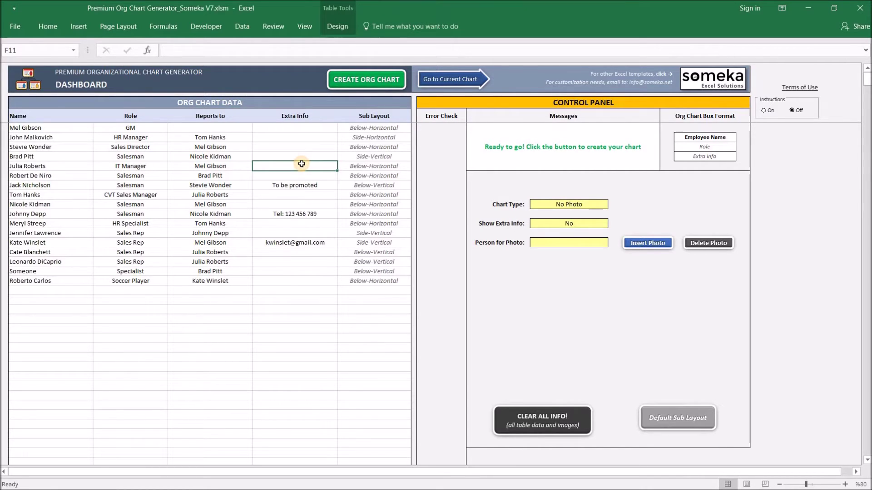
{"action": "type", "text": "xxx"}
{"action": "key", "text": "Up"}
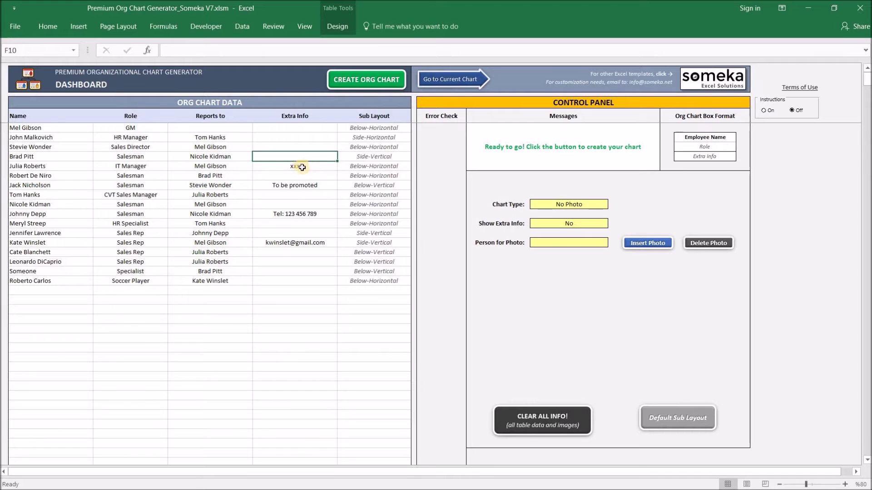
{"action": "left_click", "coordinate": [301, 213]}
{"action": "key", "text": "ctrl+c"}
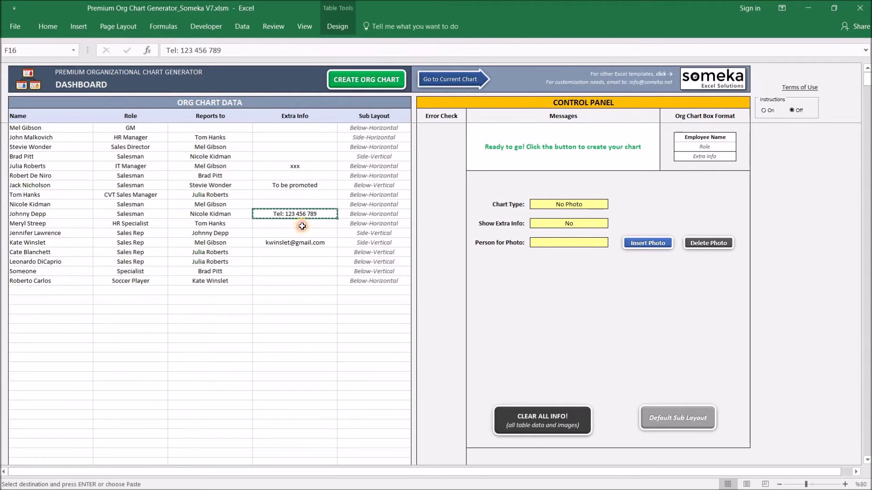
Paste Tel: 123 456 789 into the other employees' Extra Info cells and end copy mode.
{"action": "left_click_drag", "start_coordinate": [302, 226], "coordinate": [289, 270]}
{"action": "key", "text": "ctrl+v"}
{"action": "key", "text": "ctrl+v"}
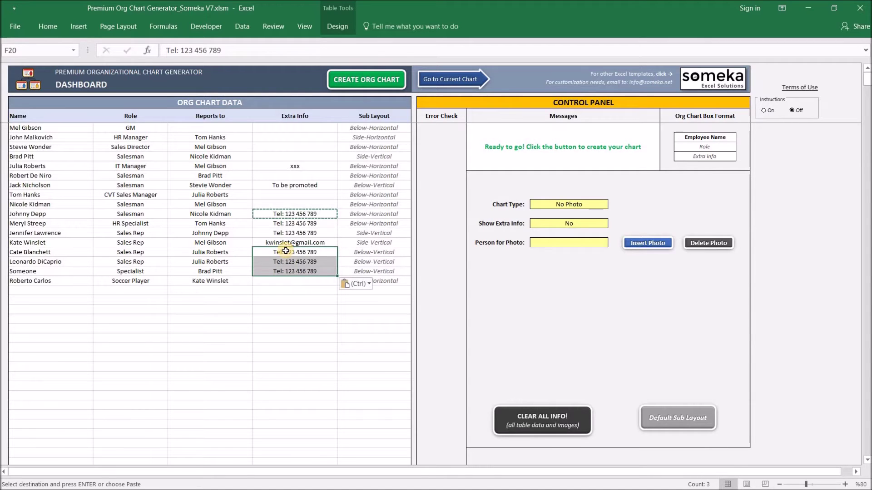
{"action": "left_click", "coordinate": [325, 195]}
{"action": "key", "text": "Escape"}
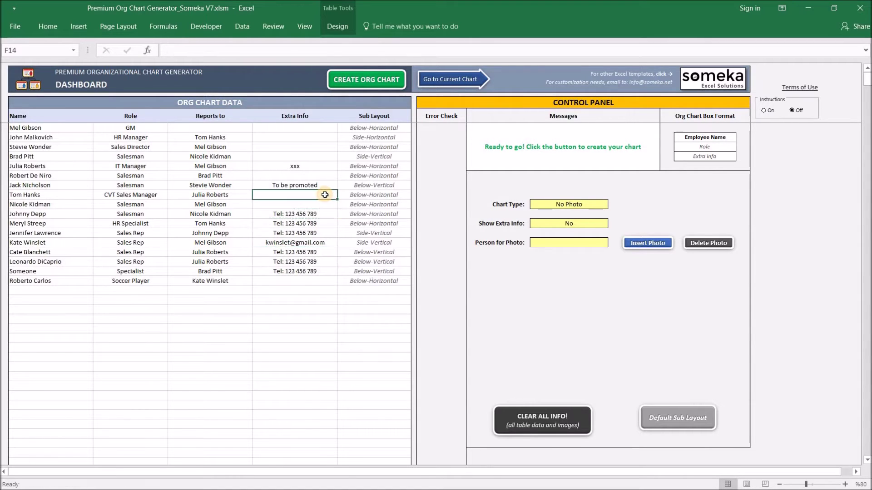
{"action": "left_click", "coordinate": [574, 224]}
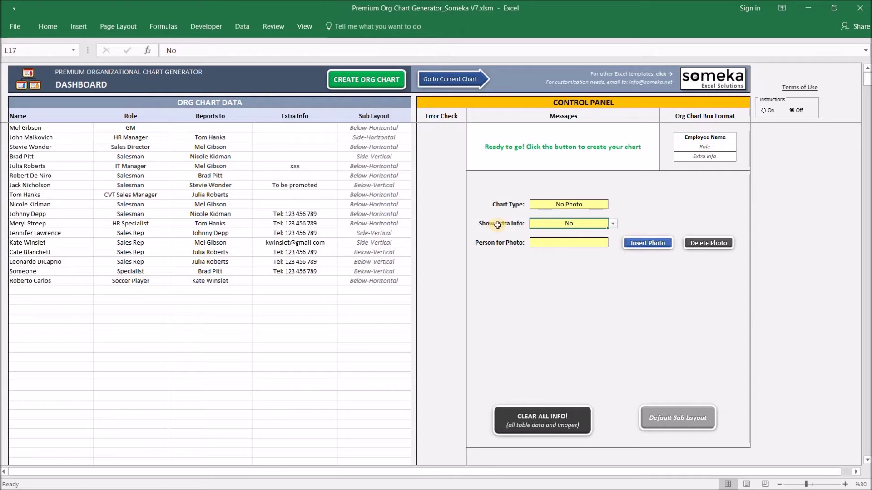
Switch the control panel's Show Extra Info option to Yes.
{"action": "left_click", "coordinate": [612, 224]}
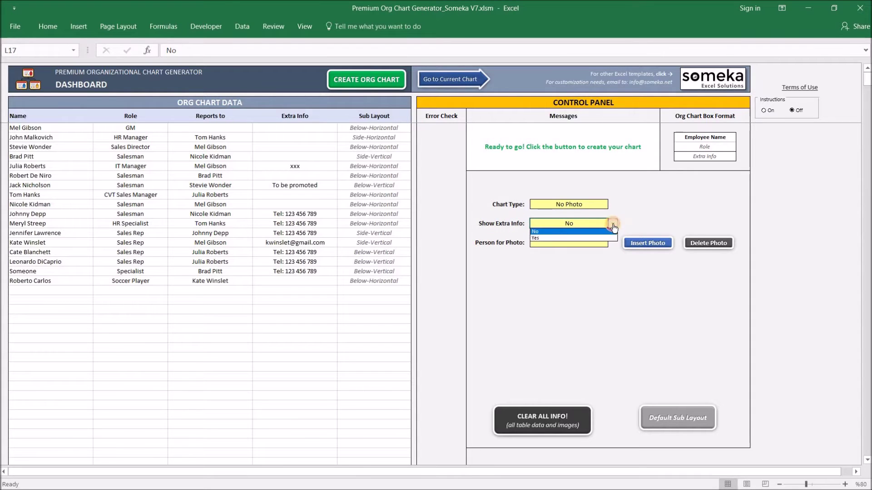
{"action": "left_click", "coordinate": [538, 239]}
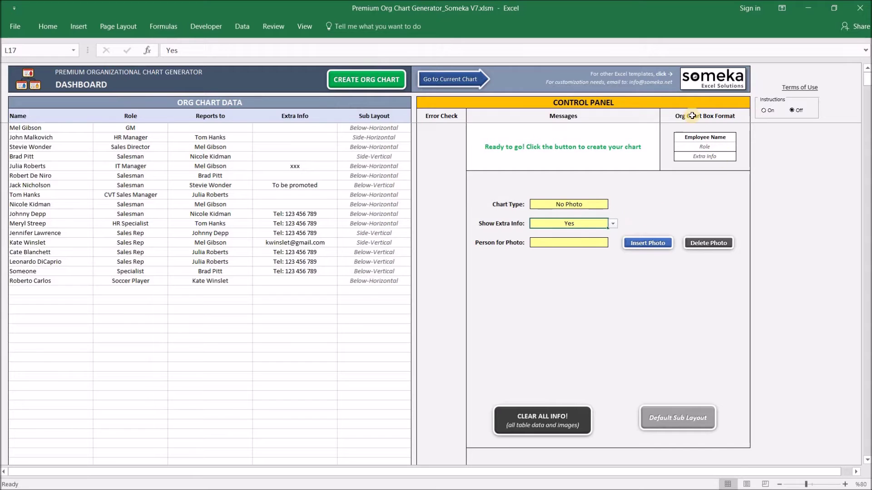
{"action": "left_click", "coordinate": [710, 138]}
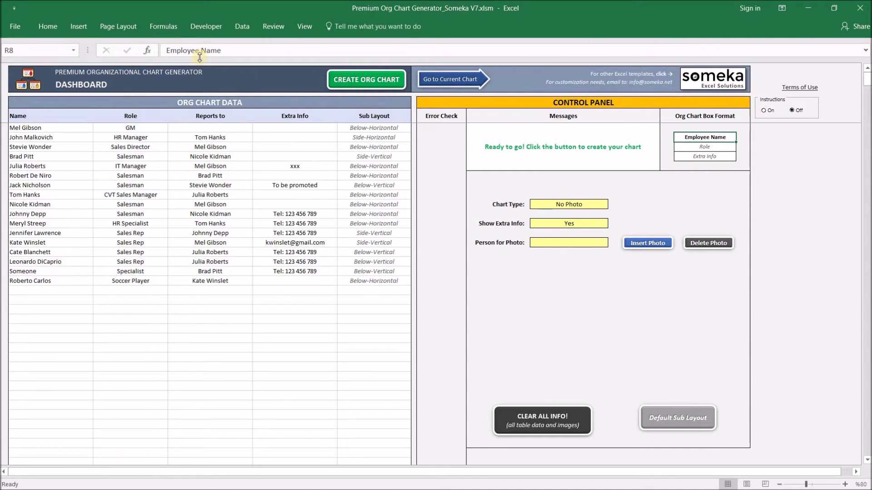
Give the Employee Name format box a yellow fill.
{"action": "left_click", "coordinate": [49, 26]}
{"action": "left_click", "coordinate": [162, 63]}
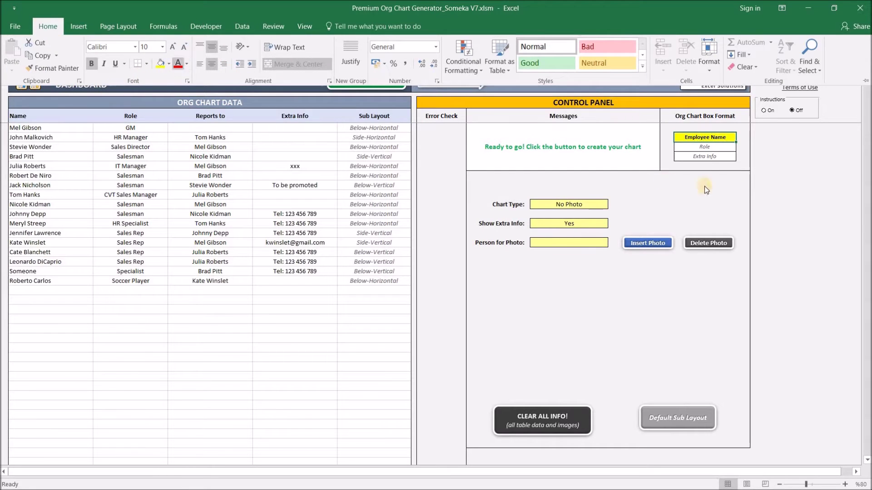
{"action": "left_click", "coordinate": [708, 149]}
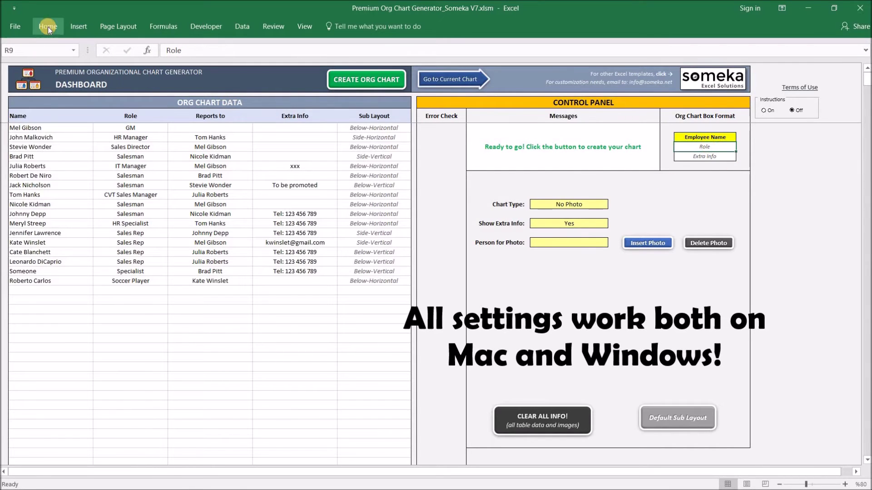
{"action": "left_click", "coordinate": [48, 27]}
Format the Role sample row with a blue fill and white text.
{"action": "left_click", "coordinate": [170, 63]}
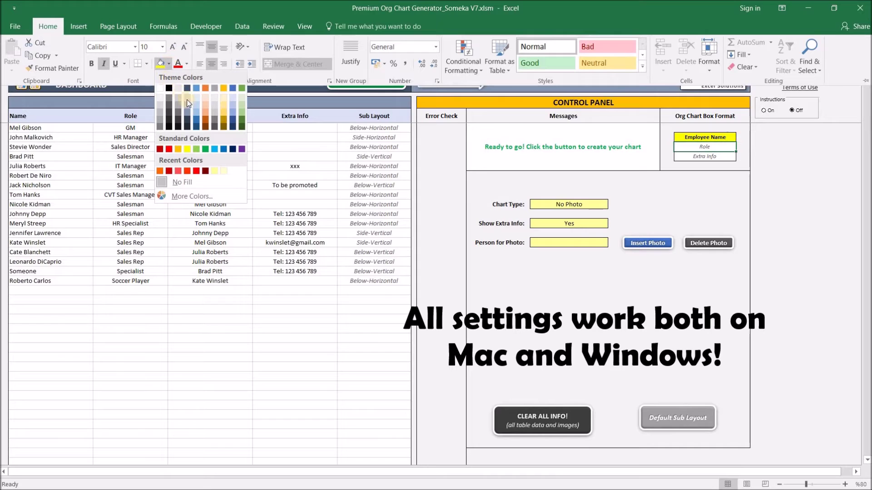
{"action": "left_click", "coordinate": [196, 121]}
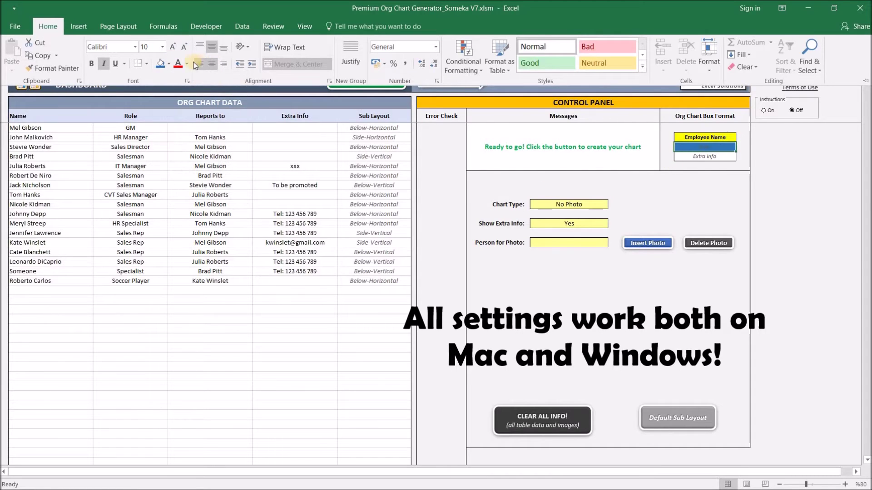
{"action": "left_click", "coordinate": [188, 64]}
{"action": "left_click", "coordinate": [176, 100]}
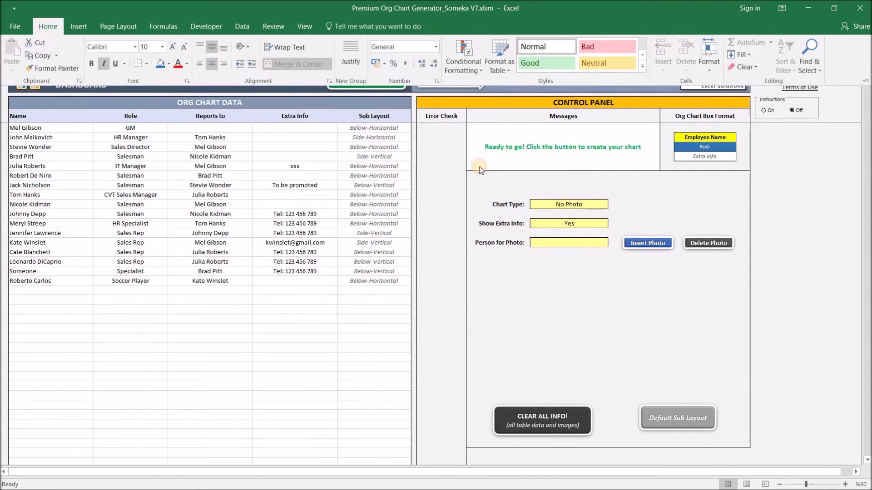
{"action": "left_click", "coordinate": [657, 202]}
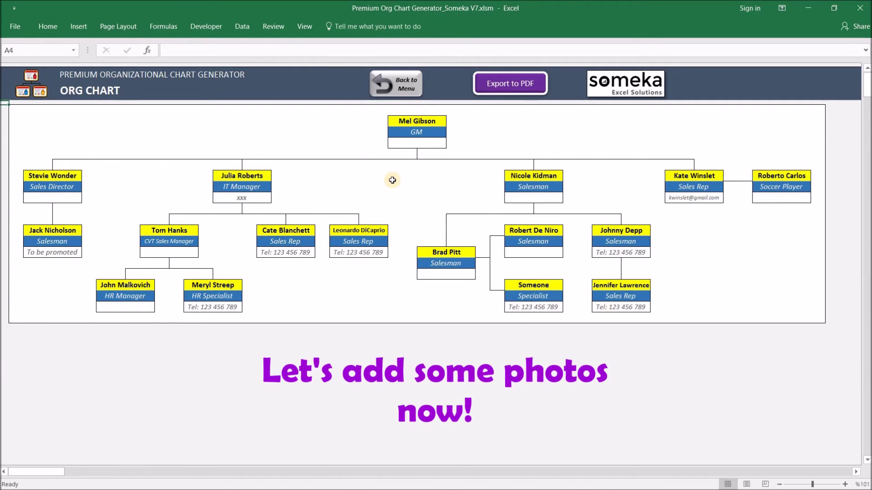
Return from the colored no-photo org chart to the dashboard.
{"action": "left_click", "coordinate": [405, 85]}
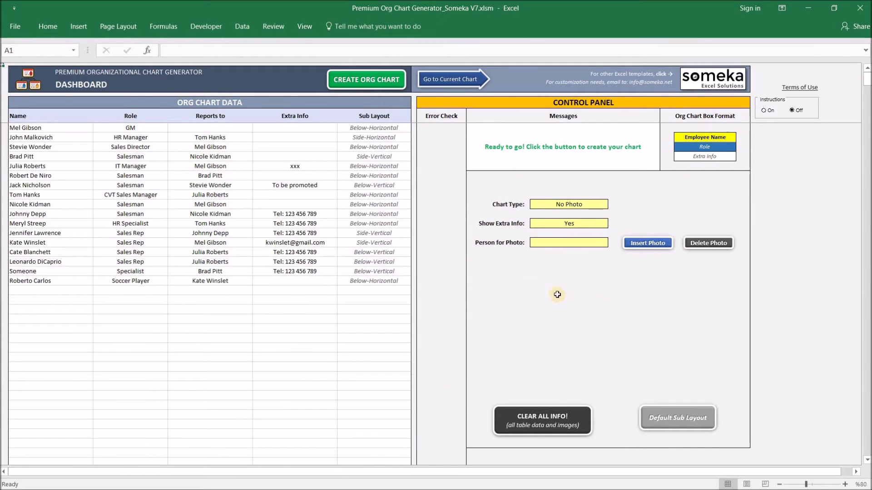
Set Chart Type to Top Photo and Person for Photo to Roberto Carlos.
{"action": "left_click", "coordinate": [582, 204]}
{"action": "left_click", "coordinate": [614, 206]}
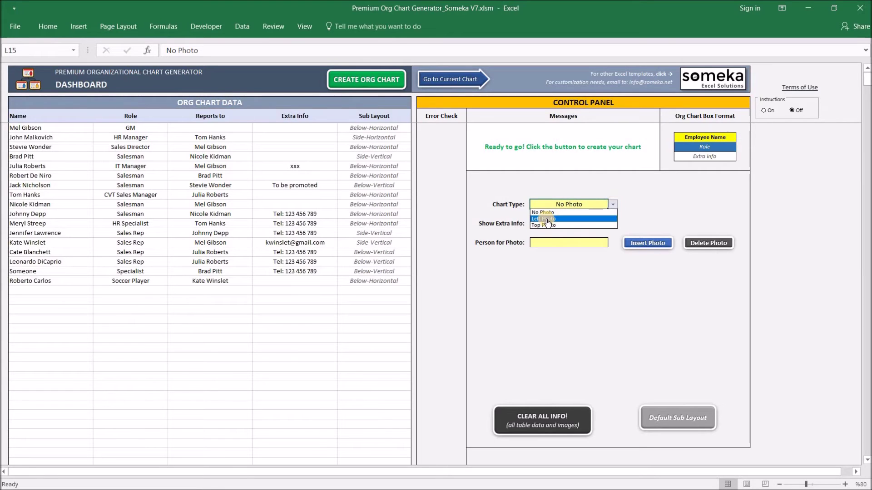
{"action": "left_click", "coordinate": [552, 227]}
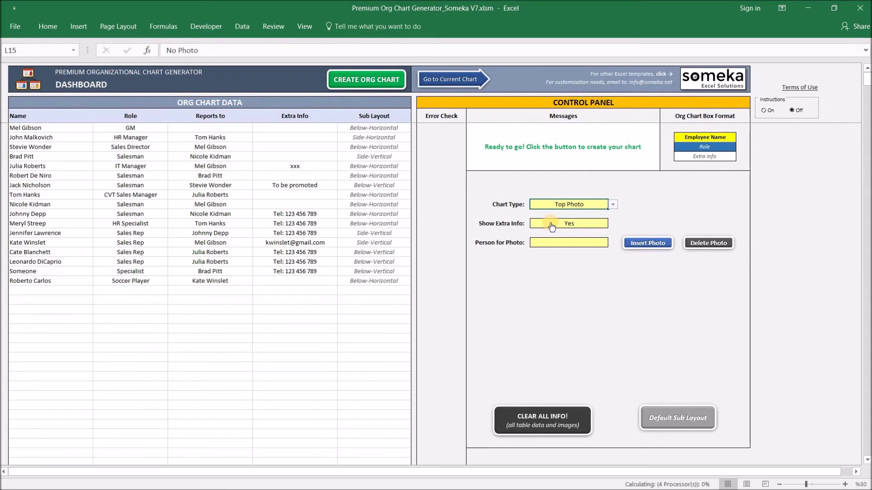
{"action": "left_click", "coordinate": [547, 244]}
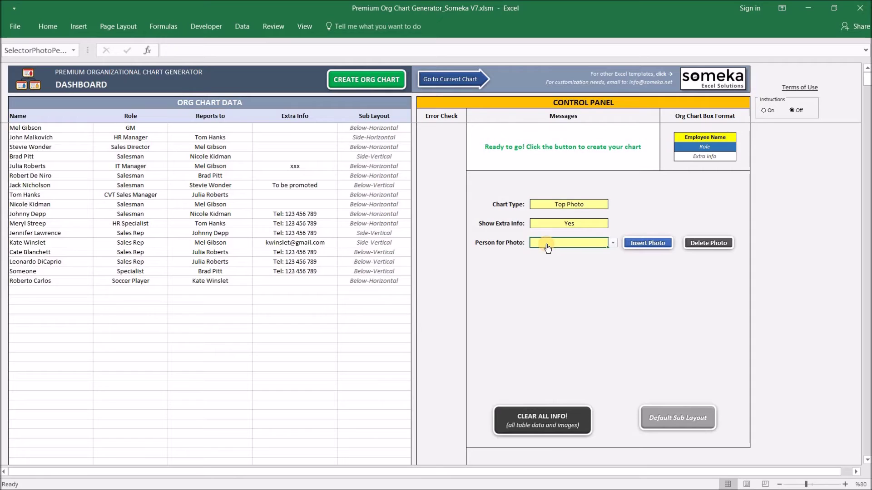
{"action": "left_click", "coordinate": [615, 245]}
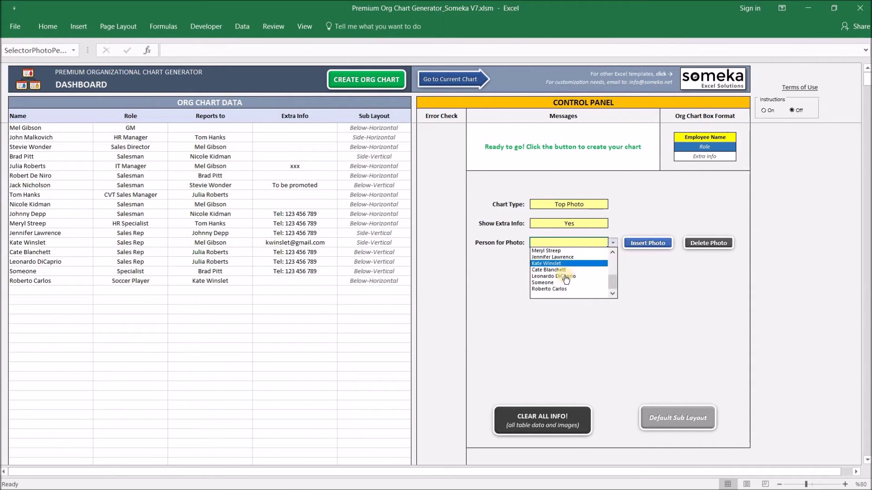
{"action": "left_click", "coordinate": [558, 289]}
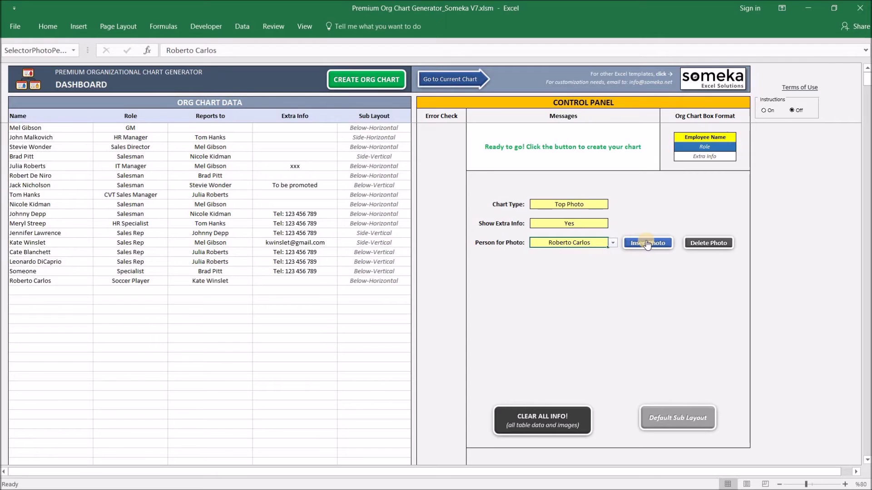
{"action": "left_click", "coordinate": [647, 243]}
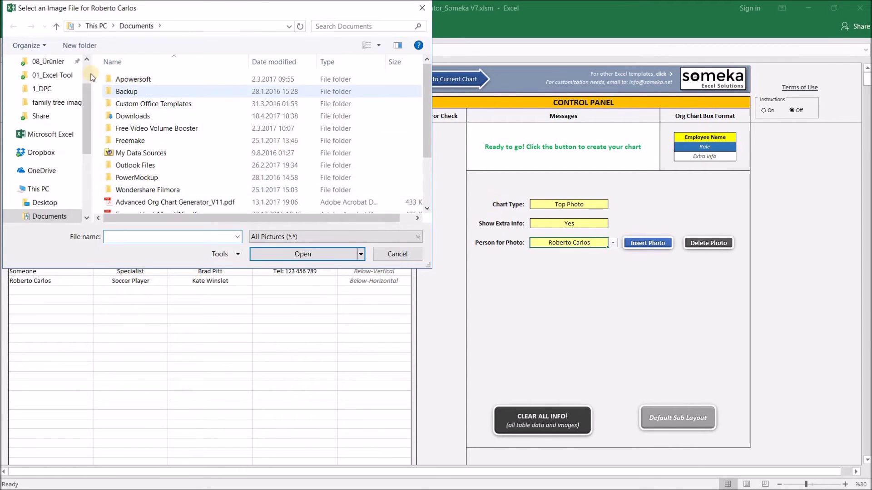
{"action": "scroll", "coordinate": [65, 95], "scroll_direction": "up", "scroll_amount": 3}
Insert roberto-carlos.jpg from the Desktop as Roberto Carlos's photo and confirm.
{"action": "left_click", "coordinate": [44, 84]}
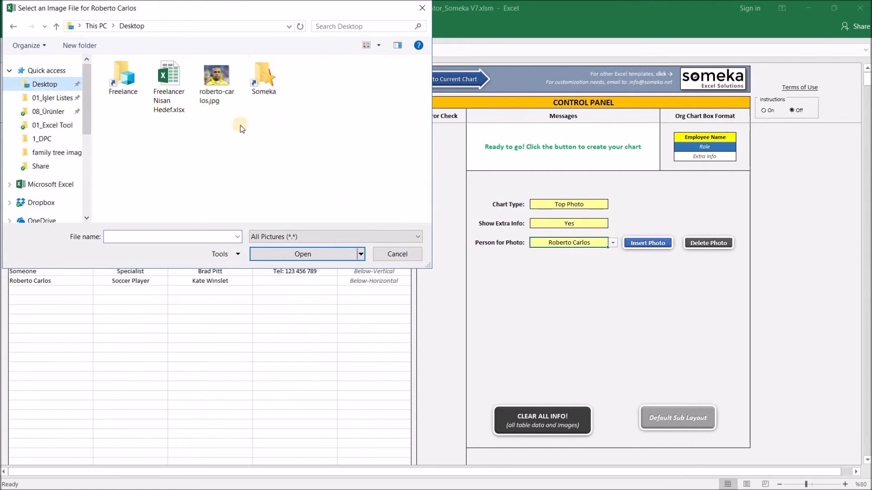
{"action": "left_click", "coordinate": [216, 80]}
{"action": "left_click", "coordinate": [294, 253]}
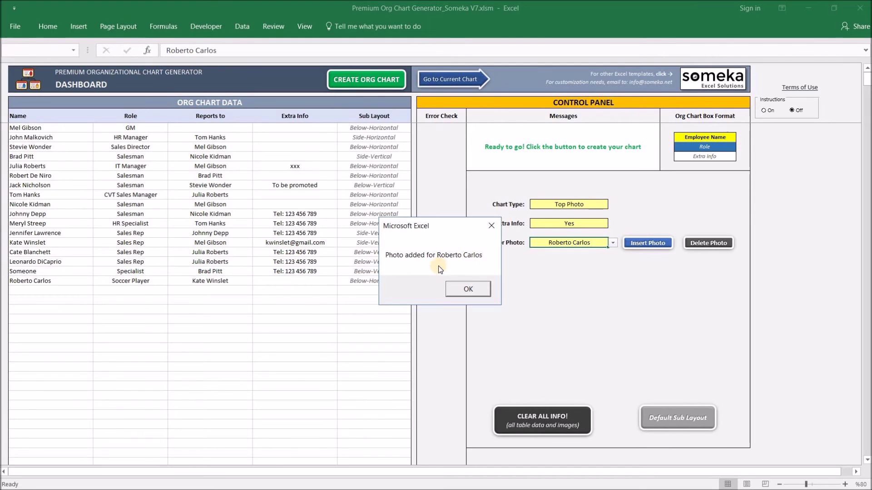
{"action": "left_click", "coordinate": [469, 291]}
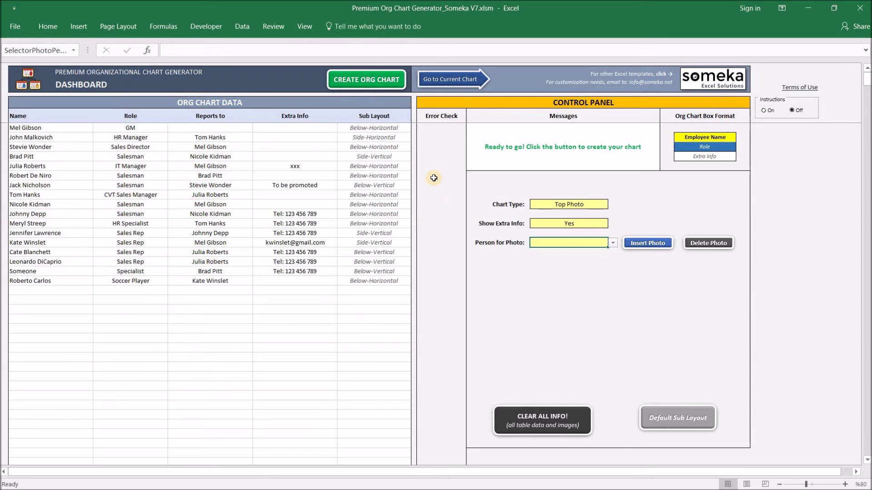
Generate the top-photo org chart, review it, and return to the dashboard.
{"action": "left_click", "coordinate": [368, 81]}
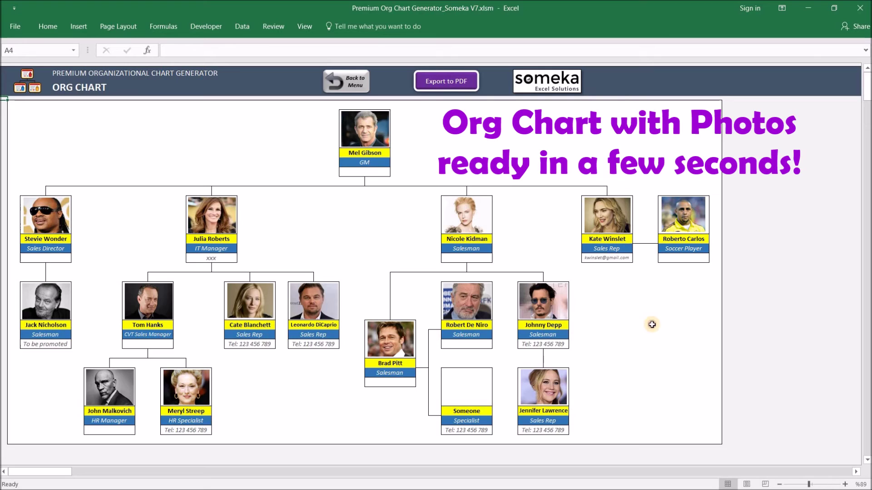
{"action": "left_click", "coordinate": [651, 325]}
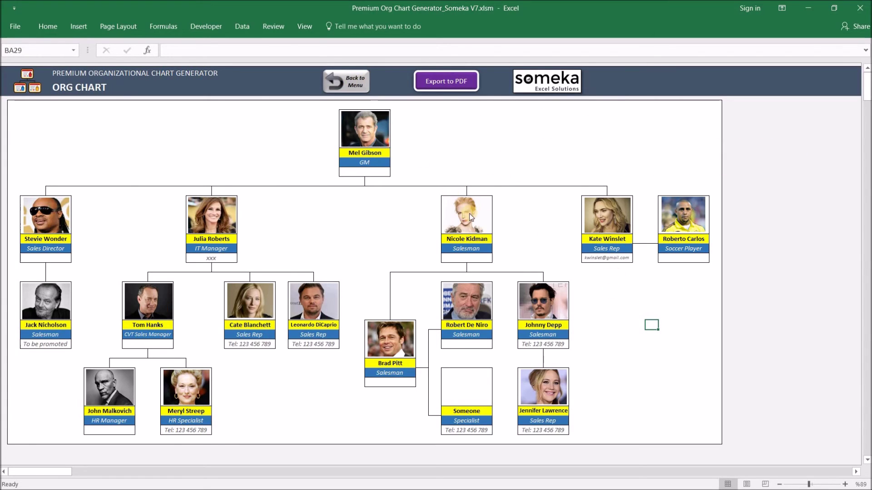
{"action": "left_click", "coordinate": [358, 83]}
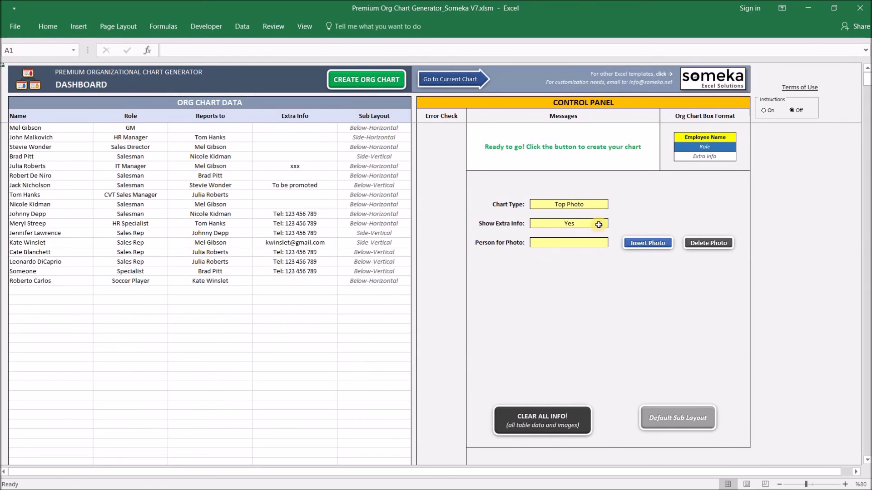
Switch Chart Type to Left Photo and regenerate the org chart.
{"action": "left_click", "coordinate": [590, 204]}
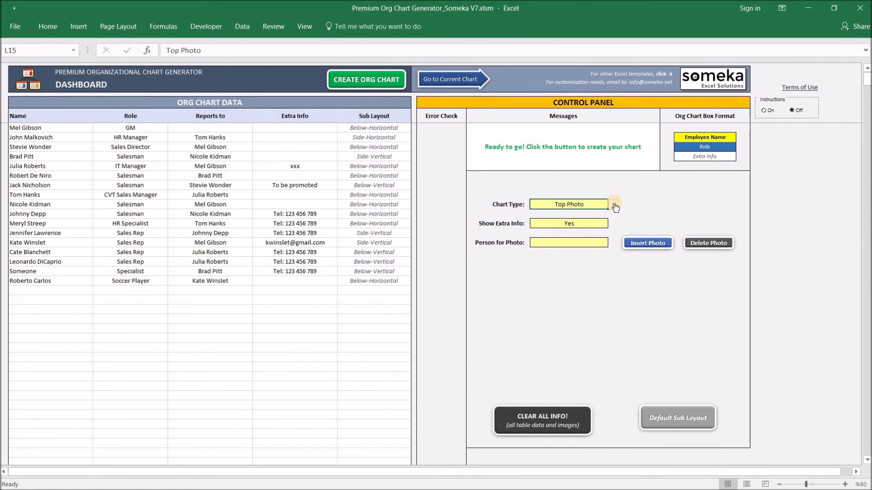
{"action": "left_click", "coordinate": [614, 205]}
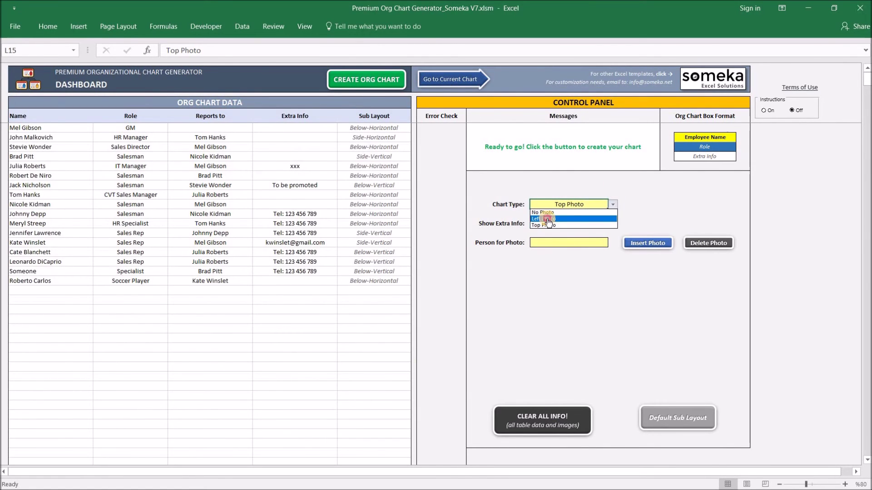
{"action": "left_click", "coordinate": [548, 219]}
{"action": "left_click", "coordinate": [381, 79]}
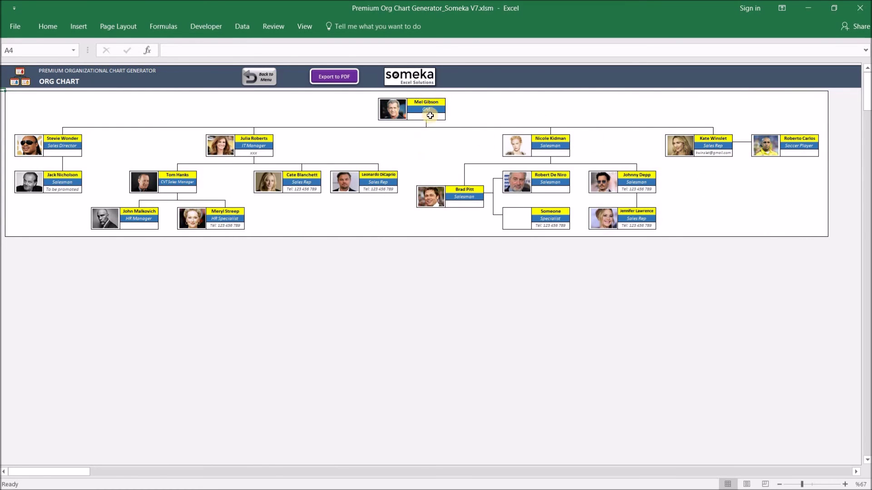
Export the left-photo org chart as a one-page PDF.
{"action": "left_click", "coordinate": [338, 77]}
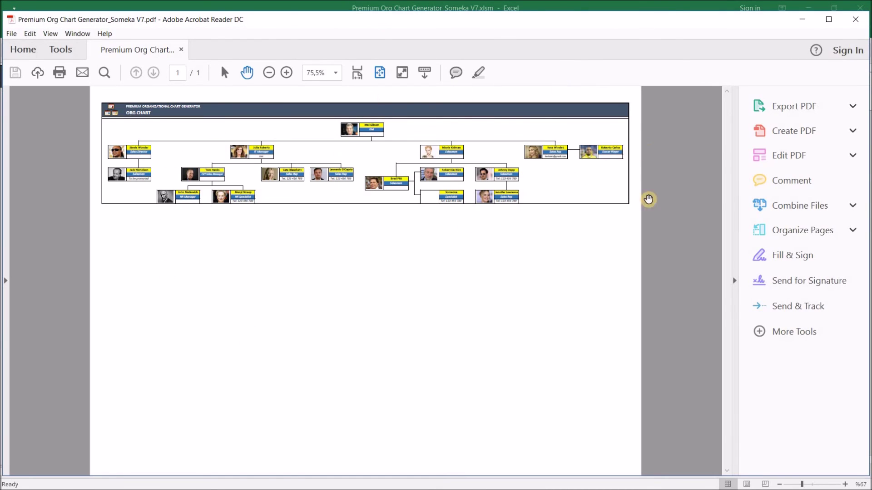
Review the exported left-photo org chart PDF in Acrobat Reader, then close the viewer.
{"action": "left_click", "coordinate": [734, 281]}
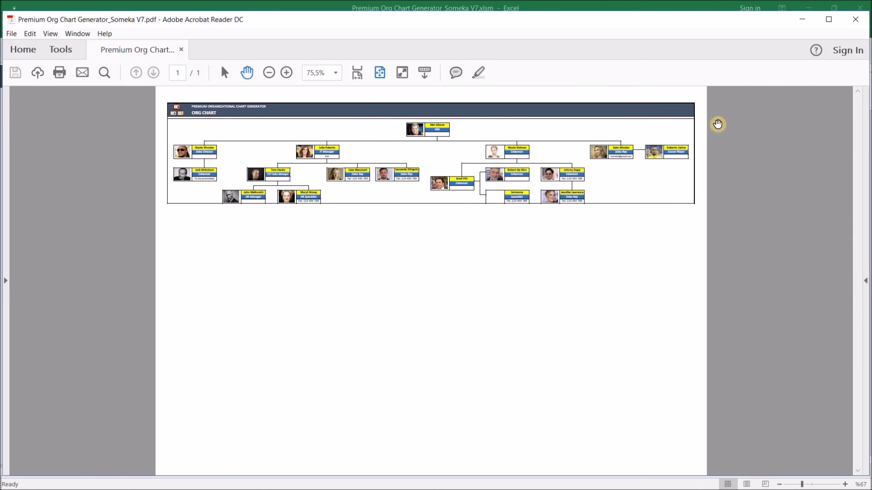
{"action": "left_click", "coordinate": [855, 20]}
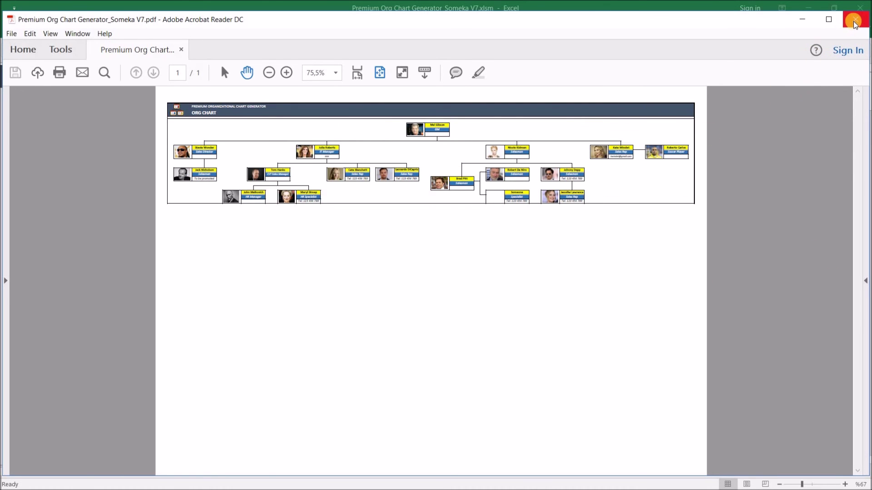